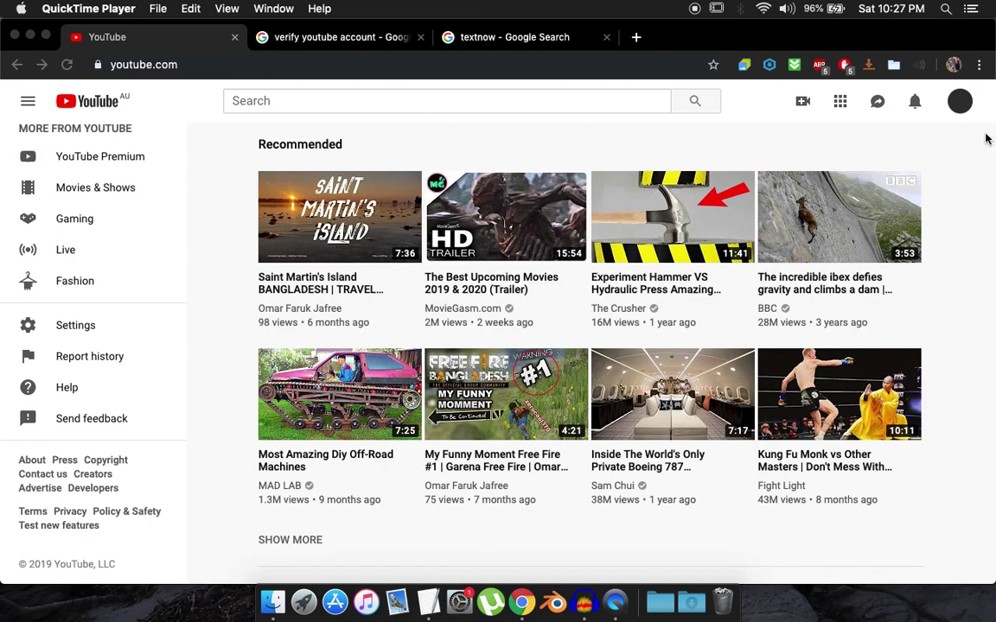
Step: Open YouTube's account verification page from the search results, then return to the textnow results
left_click(360, 41)
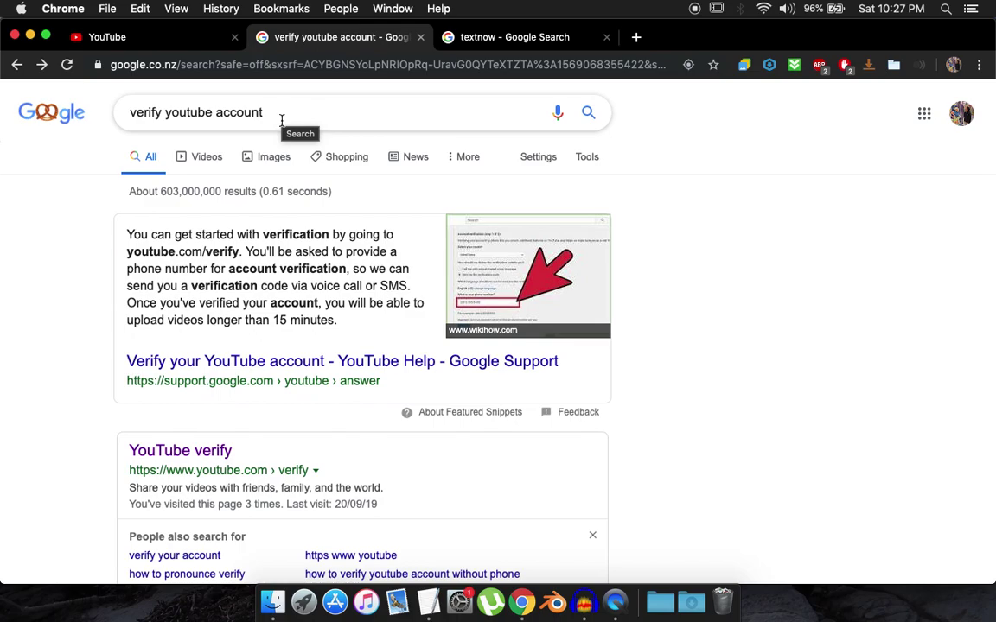
left_click(200, 460)
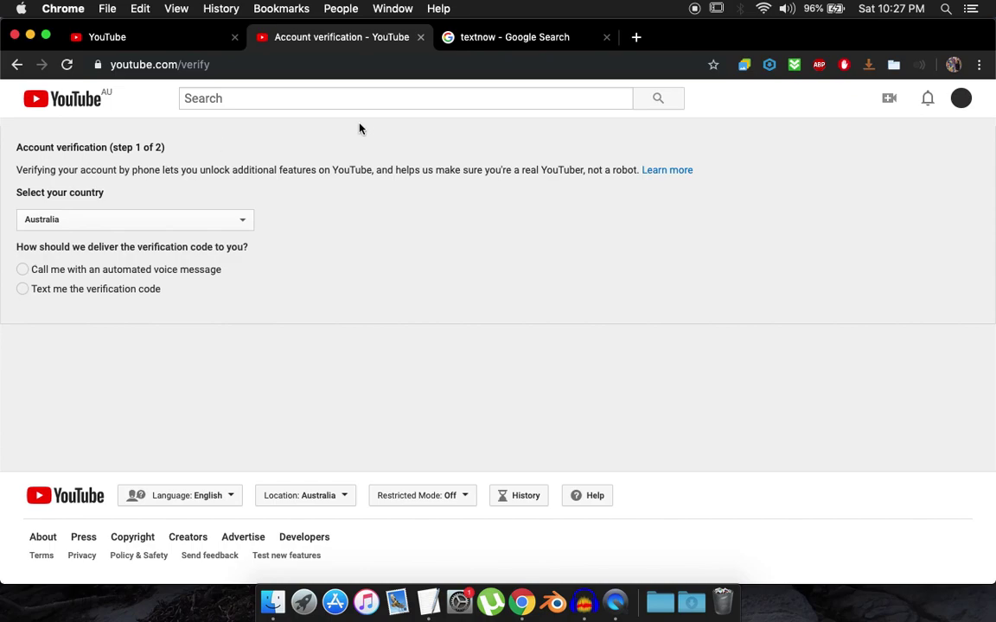
left_click(492, 39)
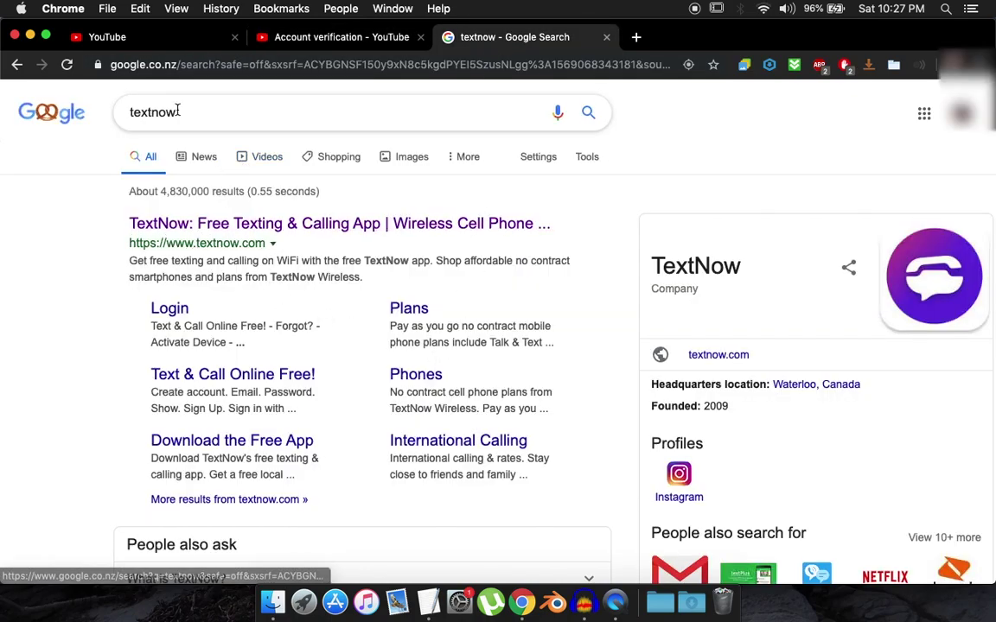
Step: Open the TextNow website and claim a free phone number with area code 201
left_click(257, 229)
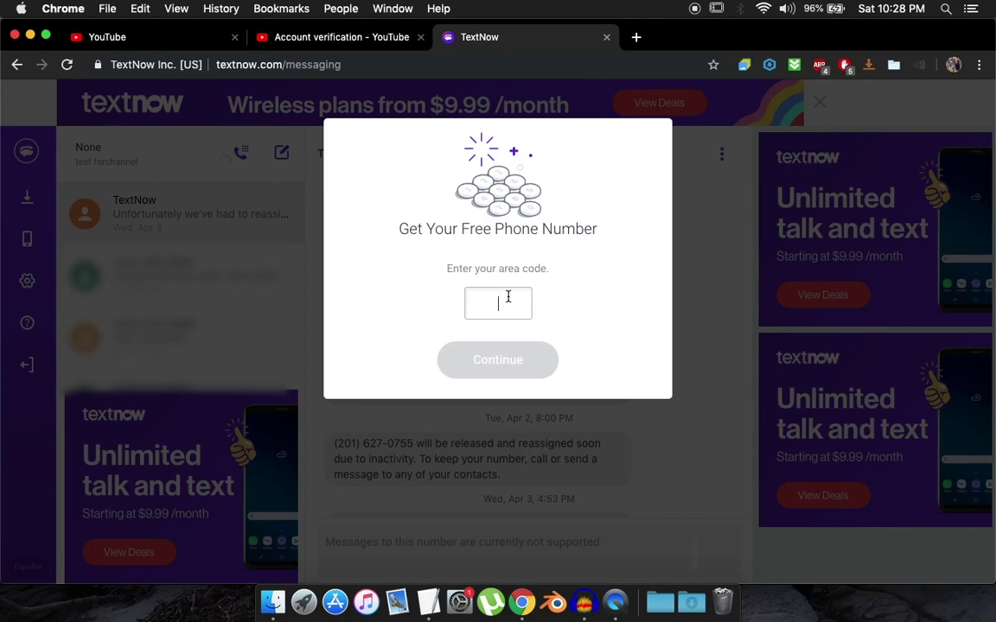
type("201")
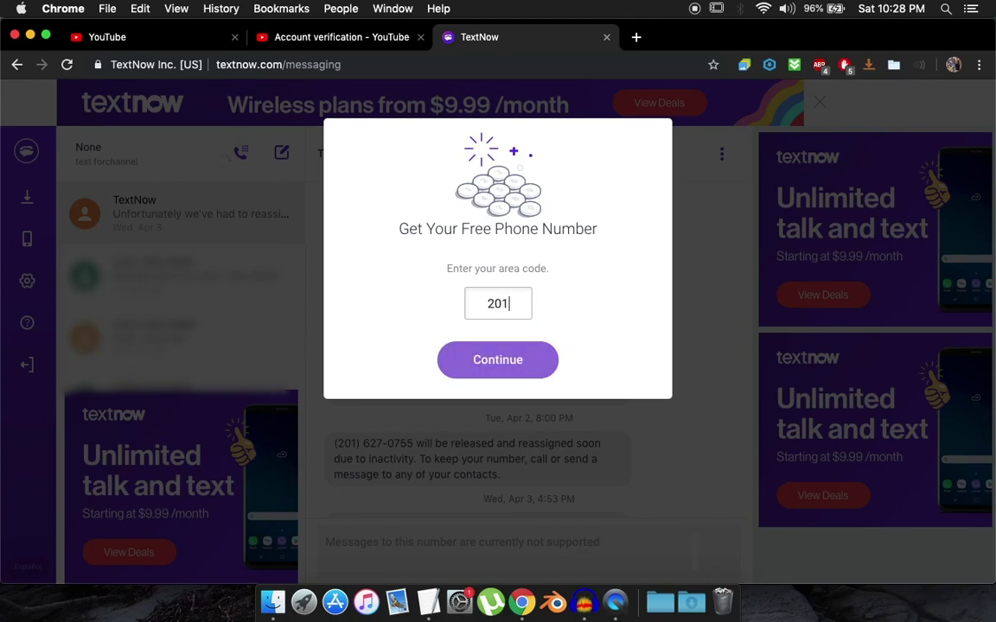
left_click(499, 362)
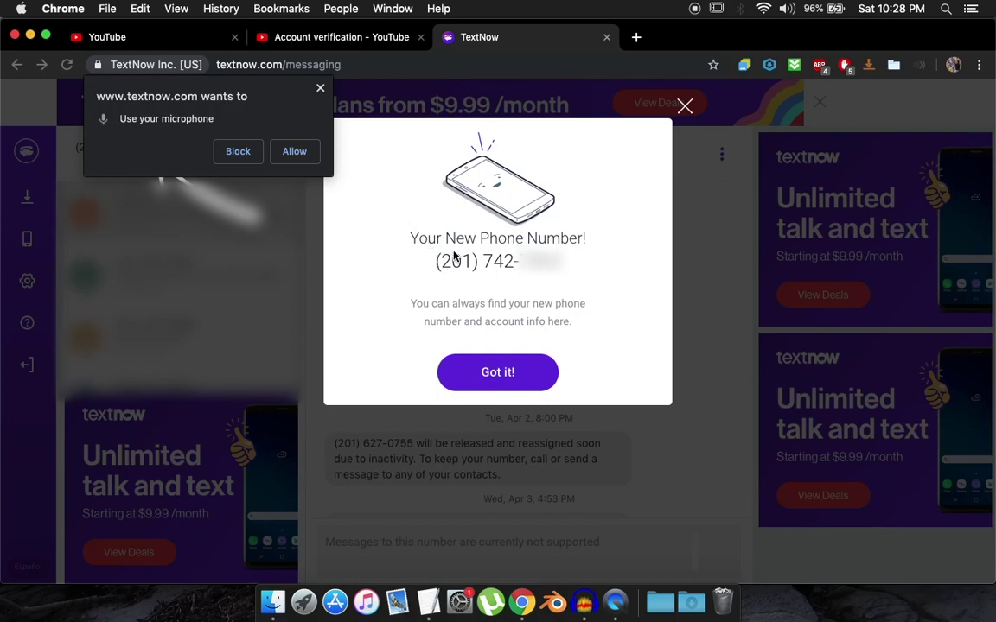
Step: Copy the newly assigned TextNow number and dismiss its announcement
left_click_drag(435, 261, 544, 261)
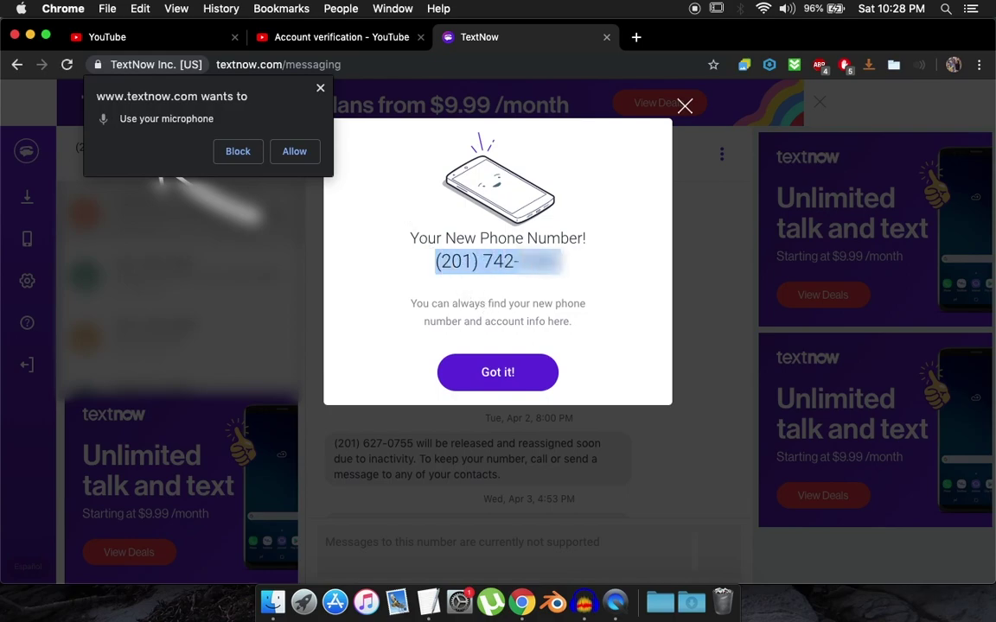
right_click(533, 261)
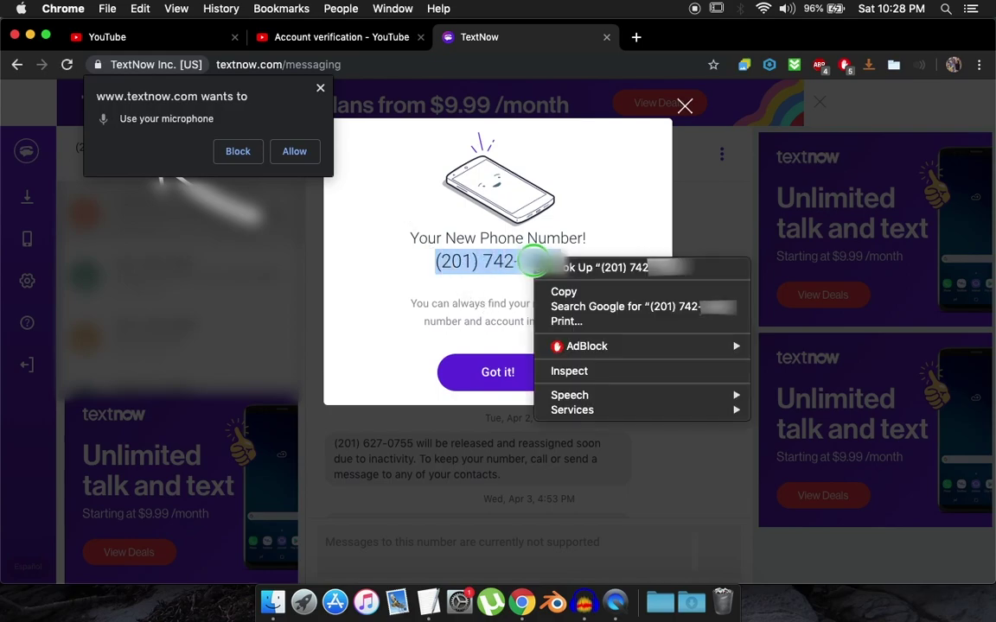
left_click(567, 296)
left_click(464, 370)
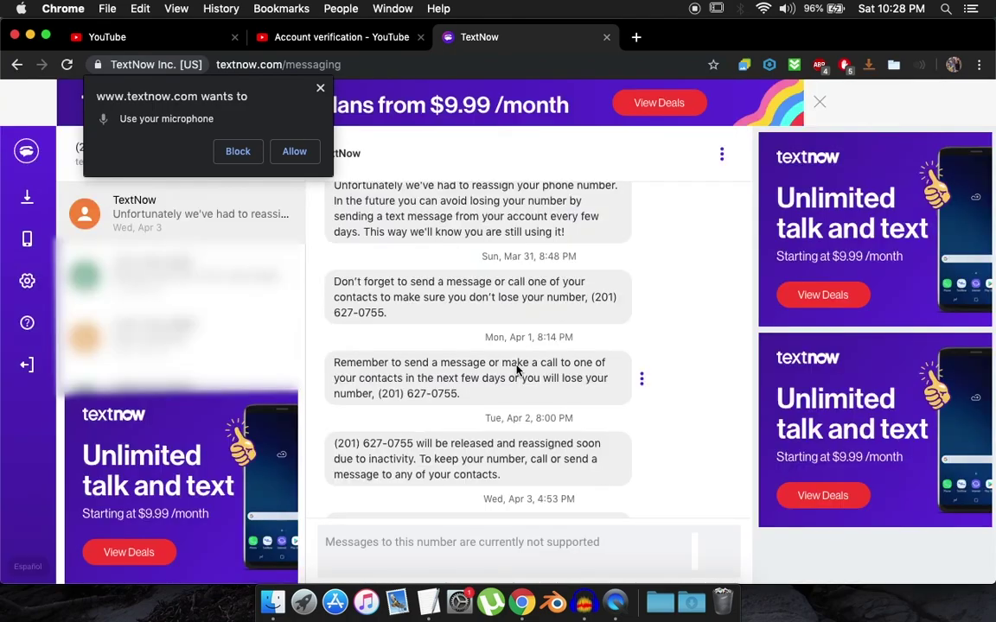
left_click(328, 43)
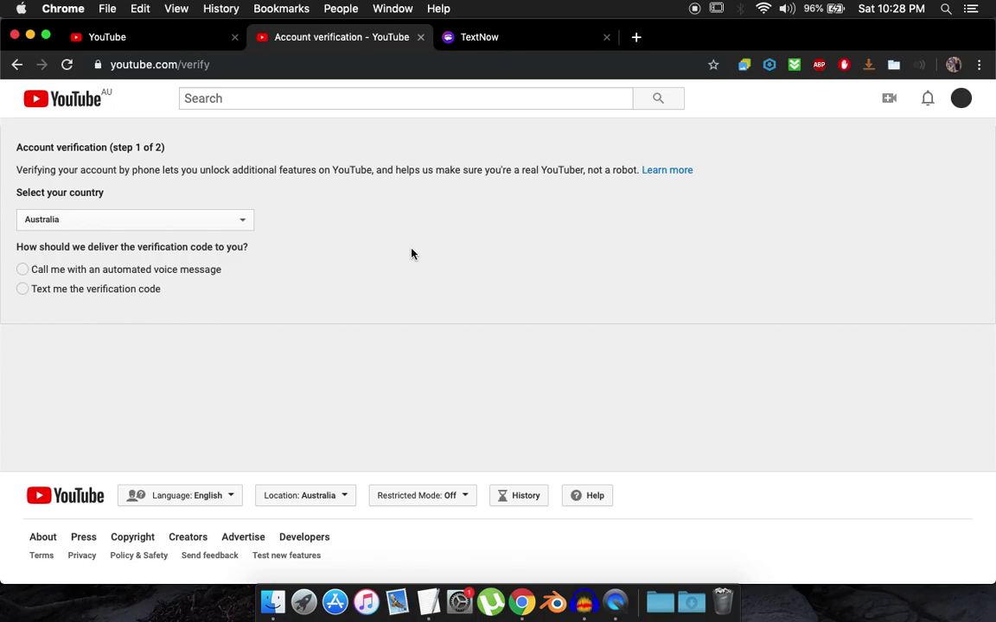
Step: Change the verification country from Australia to United States and choose automated voice-call delivery
left_click(219, 223)
scroll(219, 227, "down", 20)
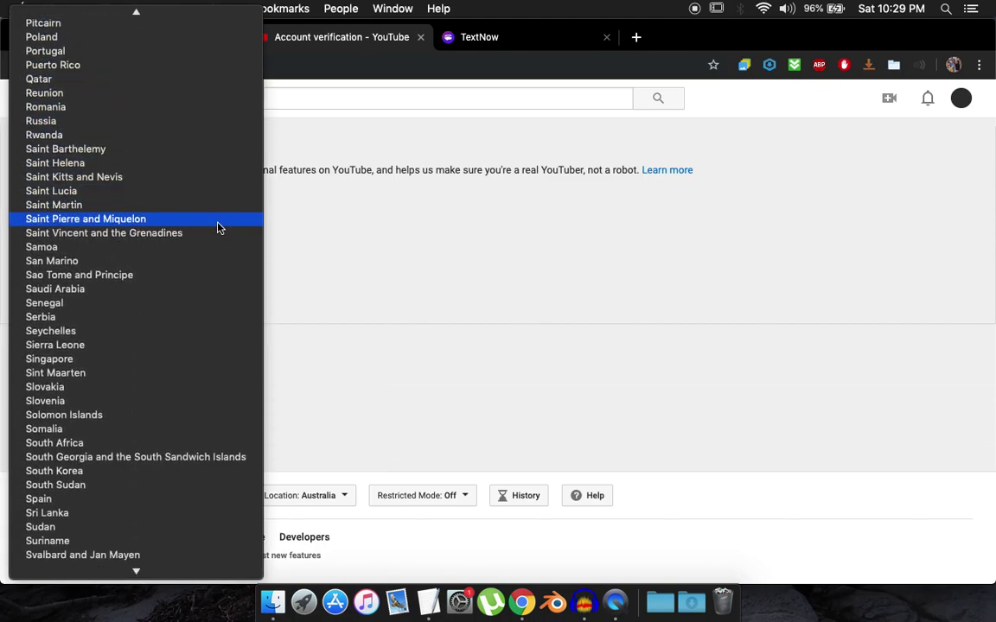
scroll(218, 227, "down", 10)
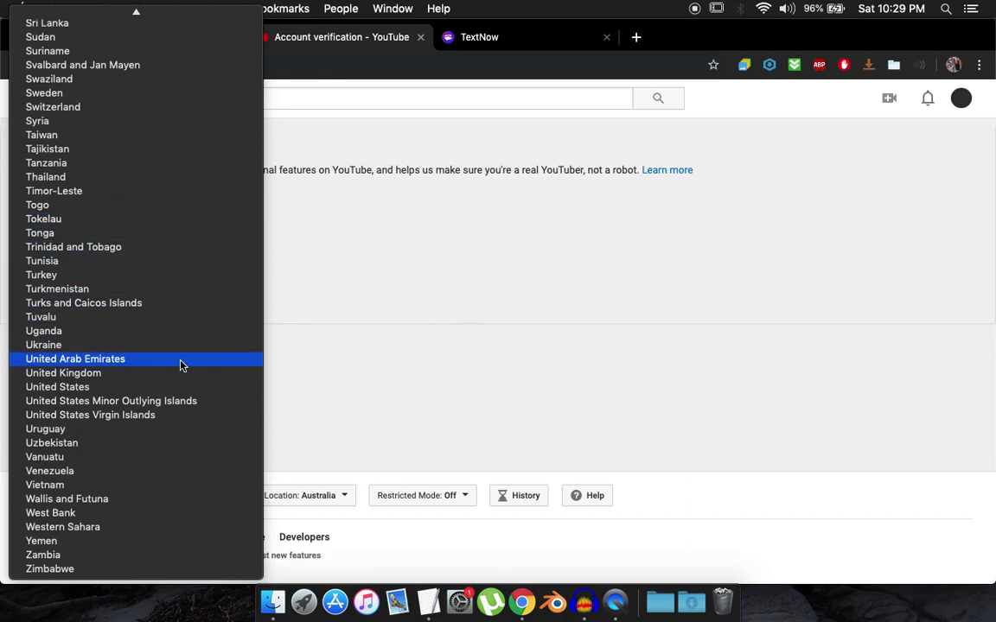
left_click(162, 375)
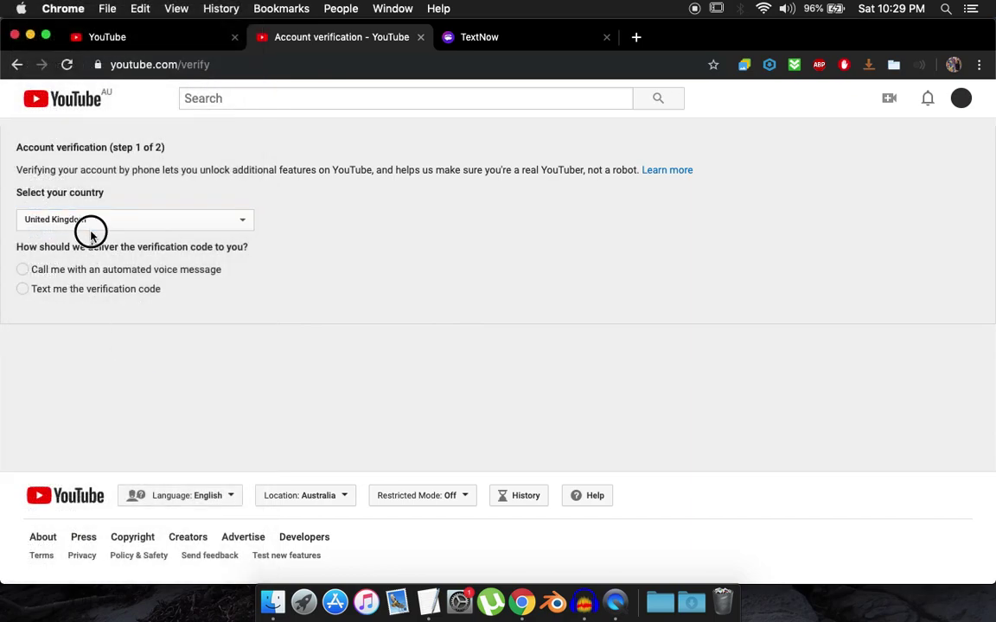
left_click(90, 233)
left_click(91, 223)
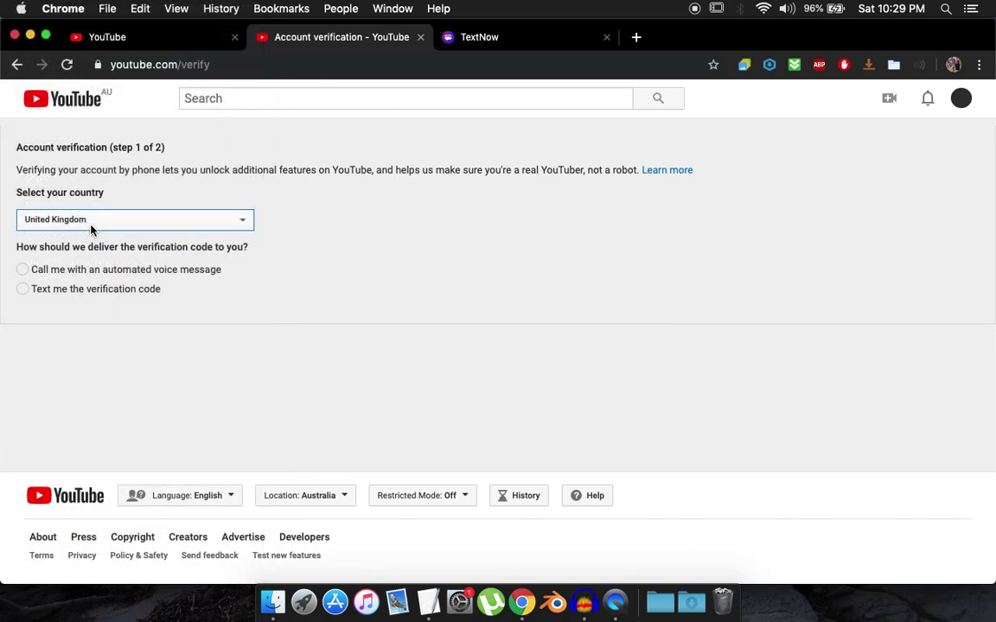
left_click(91, 229)
left_click(81, 231)
left_click(141, 270)
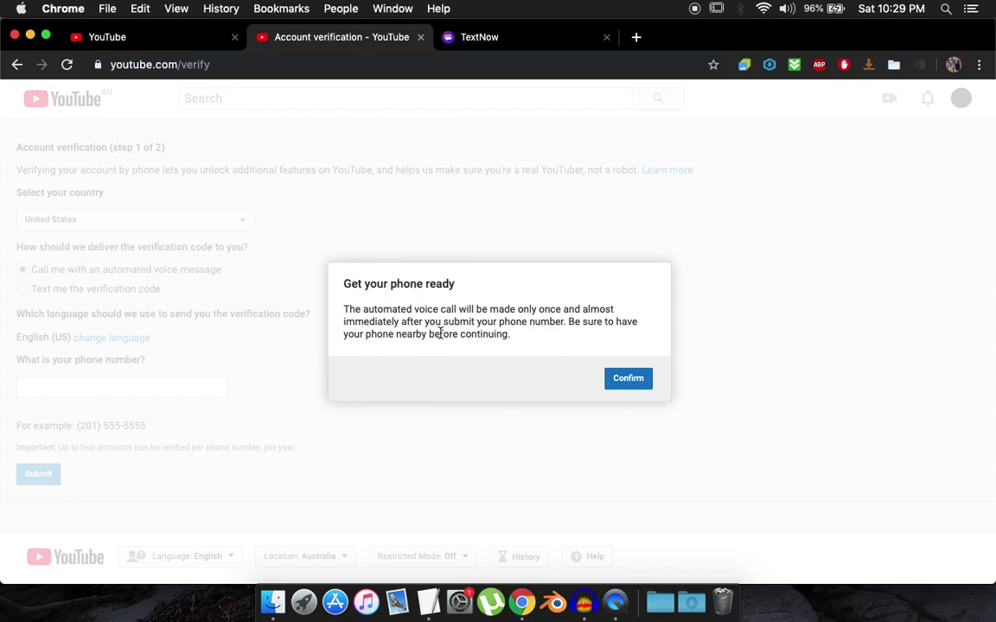
Step: Confirm the phone is ready, paste the copied TextNow number into the phone field, and submit it
left_click(628, 380)
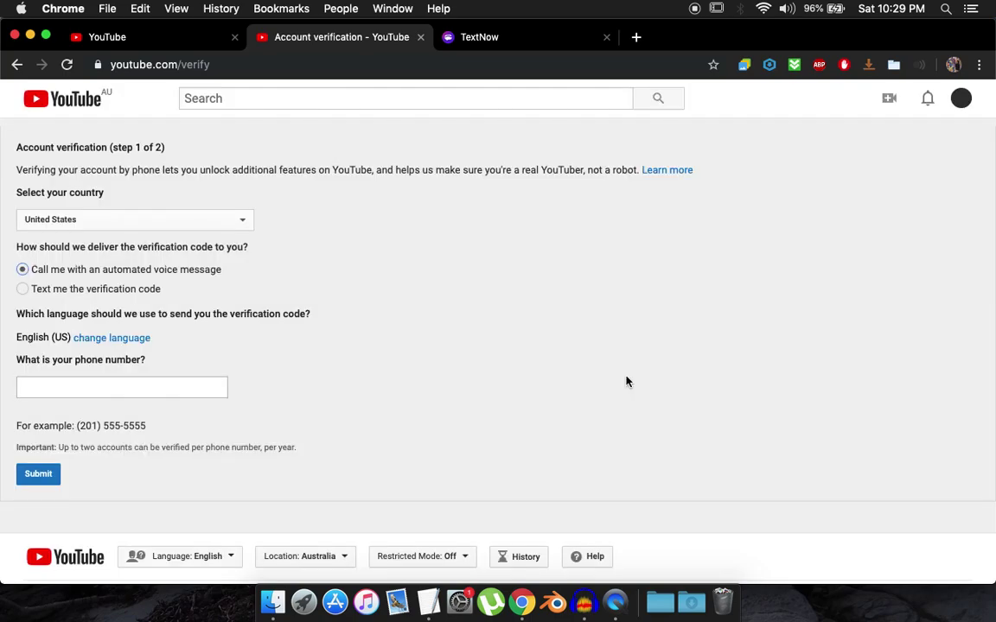
left_click(110, 392)
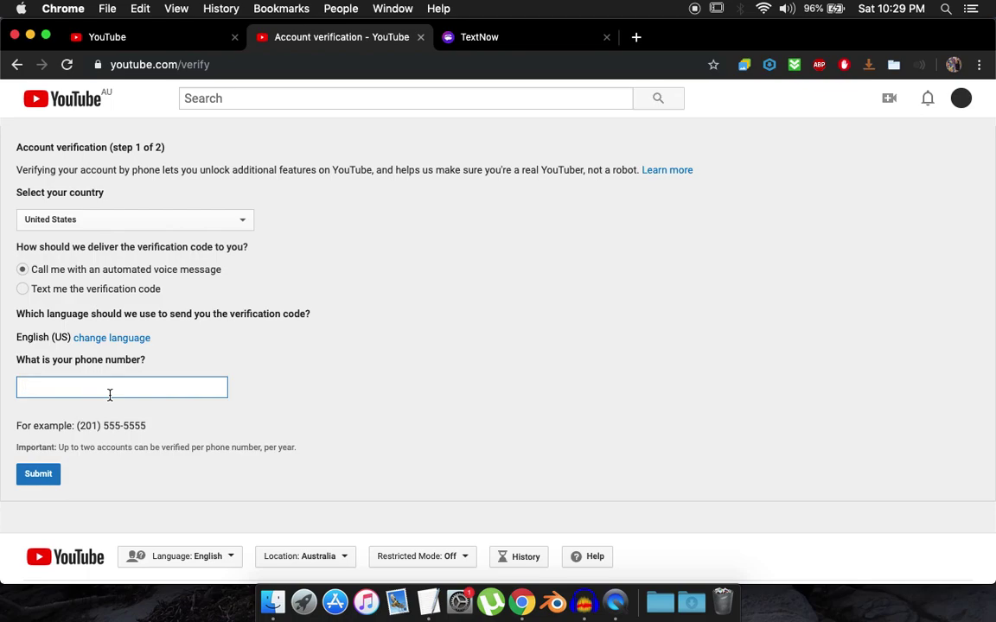
right_click(110, 394)
left_click(147, 426)
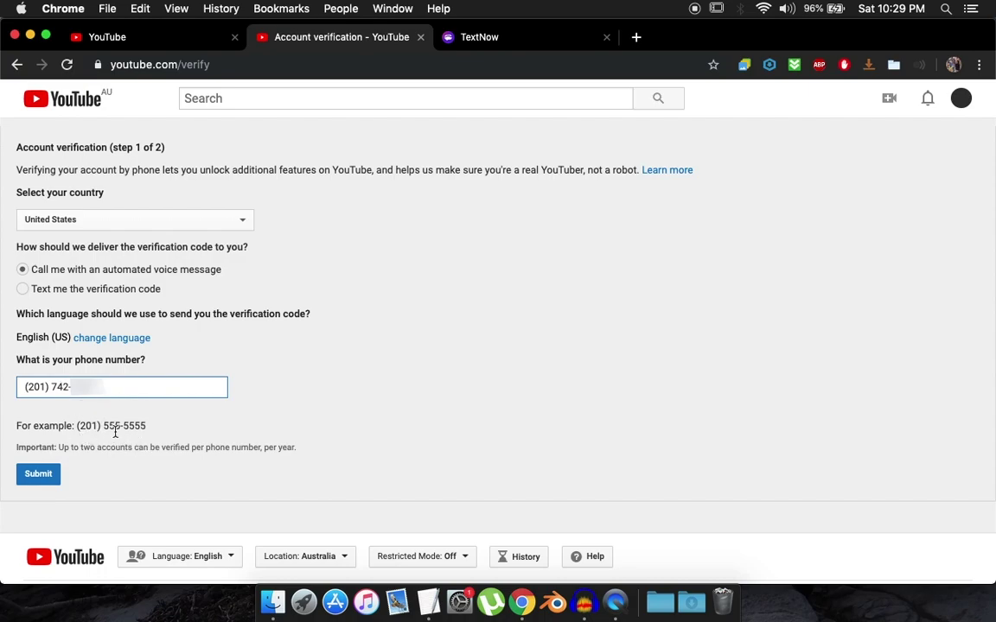
left_click(40, 481)
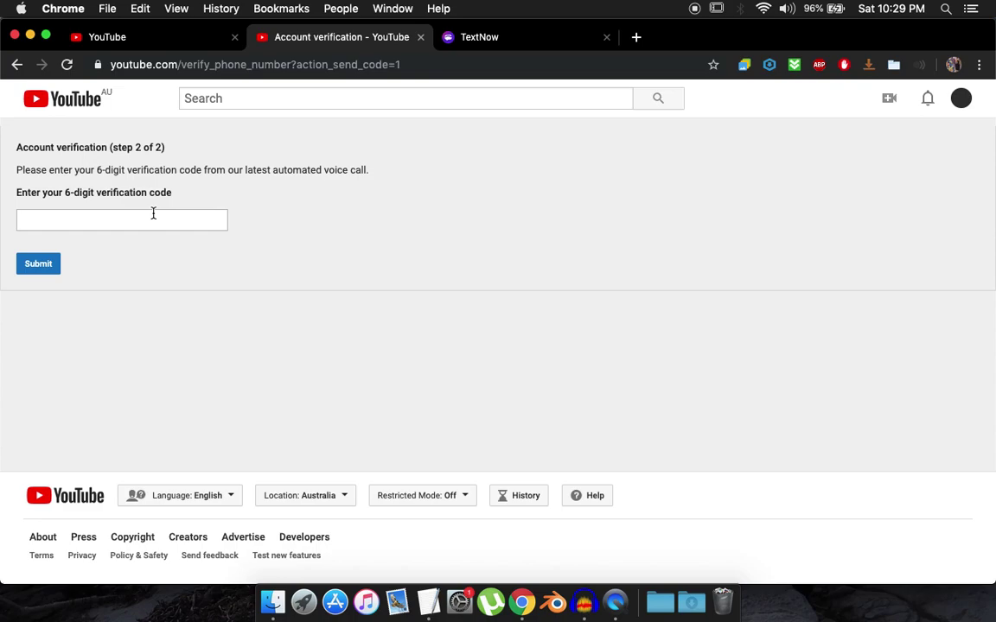
Step: Go to the TextNow messages to check for the incoming verification call
left_click(497, 33)
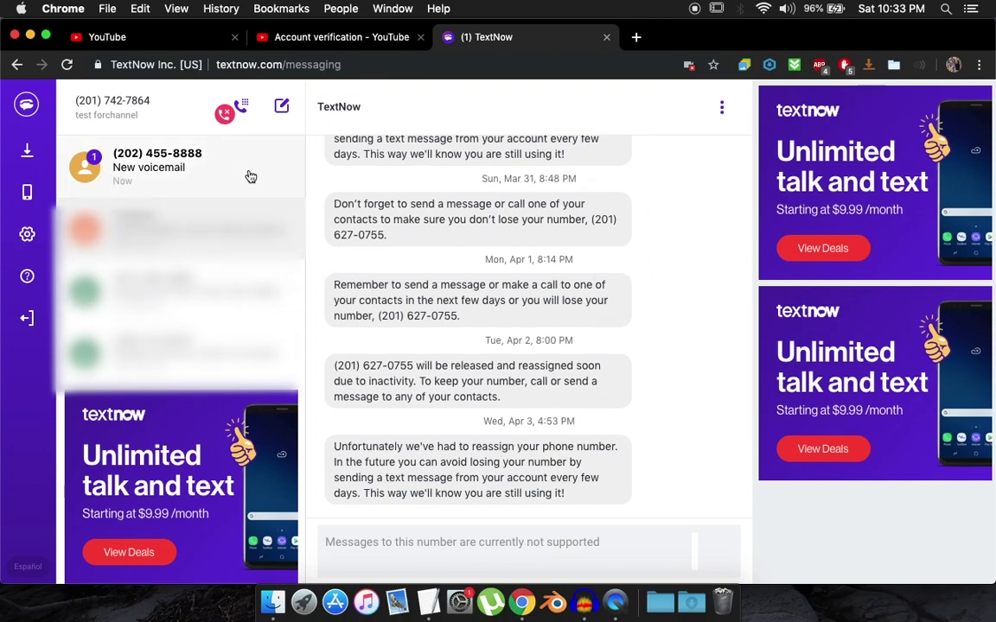
Step: Play the new TextNow voicemail to hear the verification code, pausing it at 0:20
left_click(171, 170)
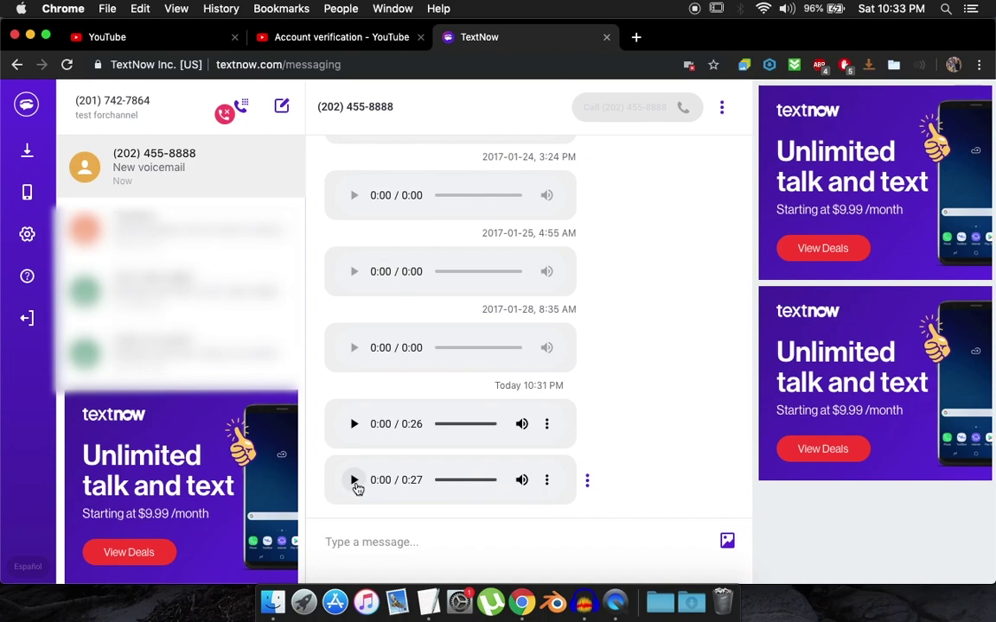
left_click(355, 487)
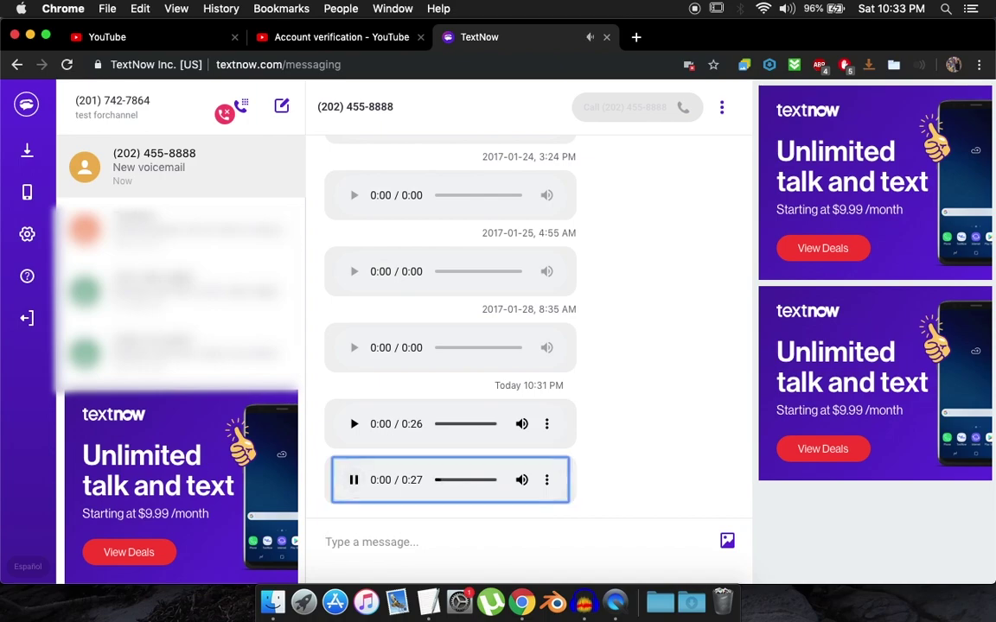
left_click(423, 616)
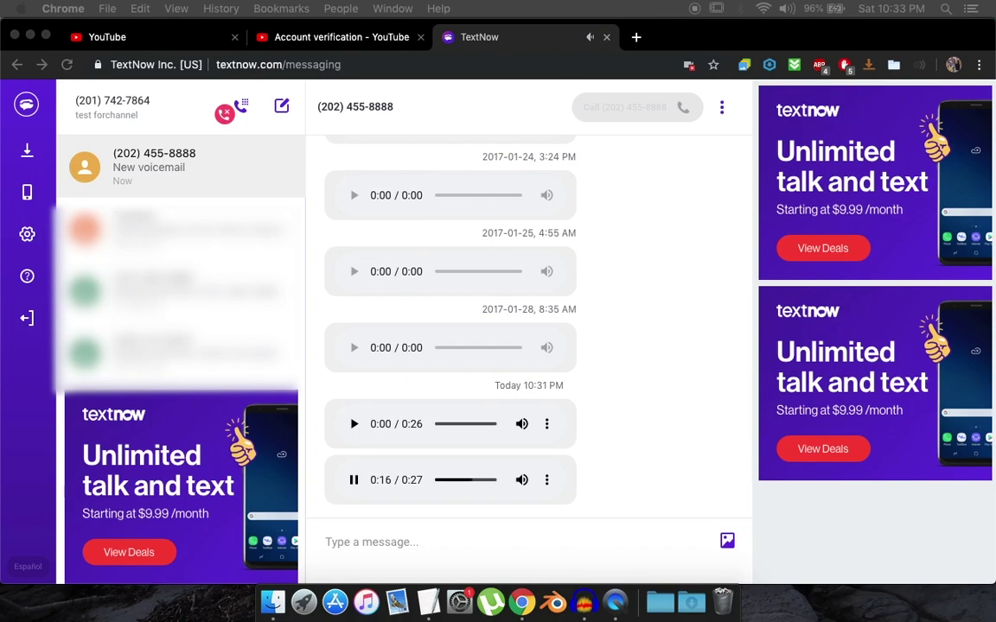
left_click(354, 482)
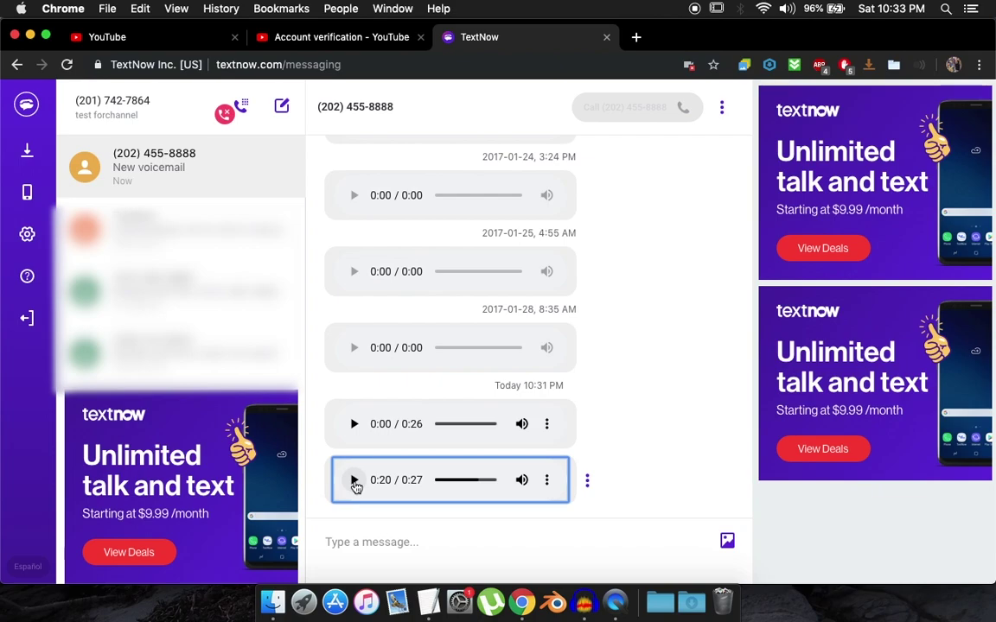
left_click(369, 43)
Step: Enter the code heard in the voicemail into the verification field and submit it
left_click(137, 223)
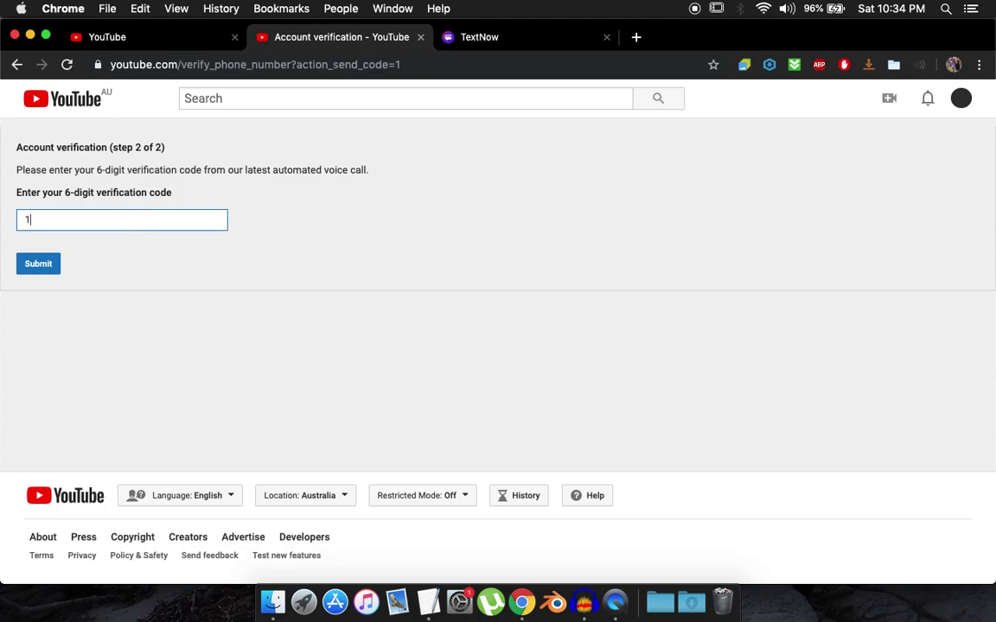
left_click(47, 265)
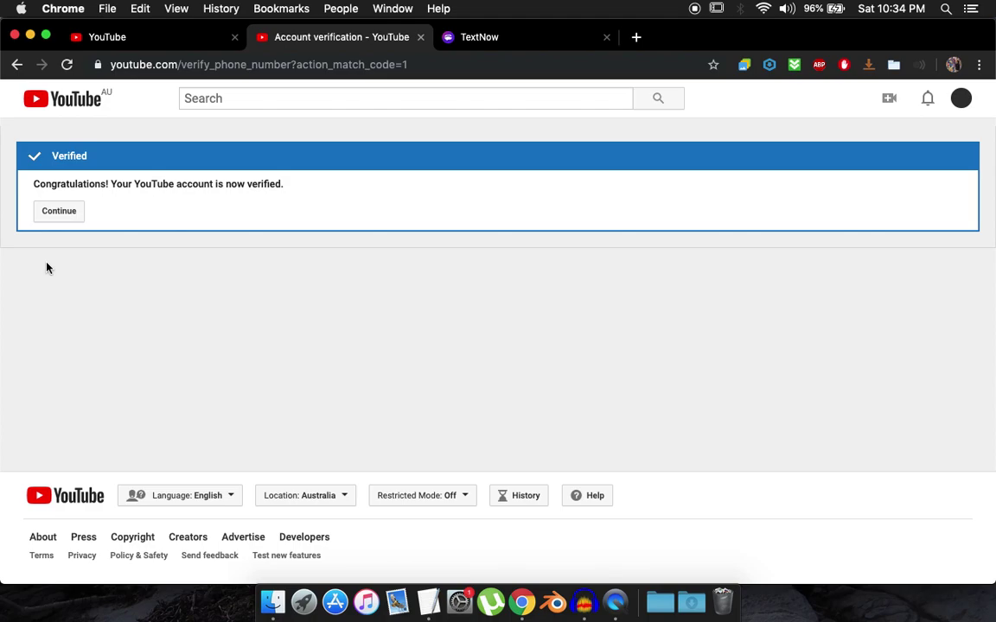
left_click(527, 40)
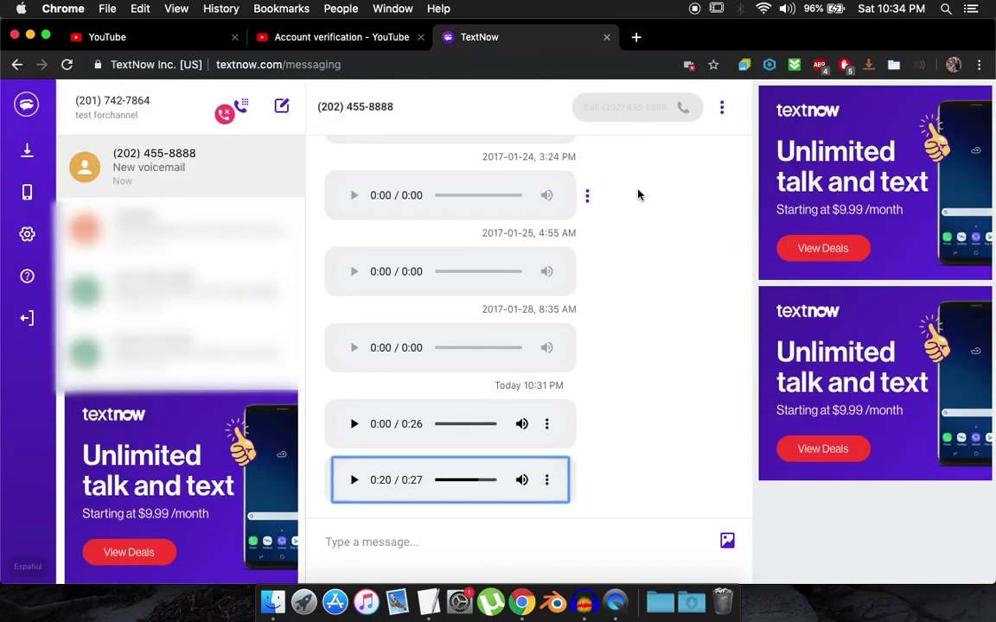
left_click(349, 40)
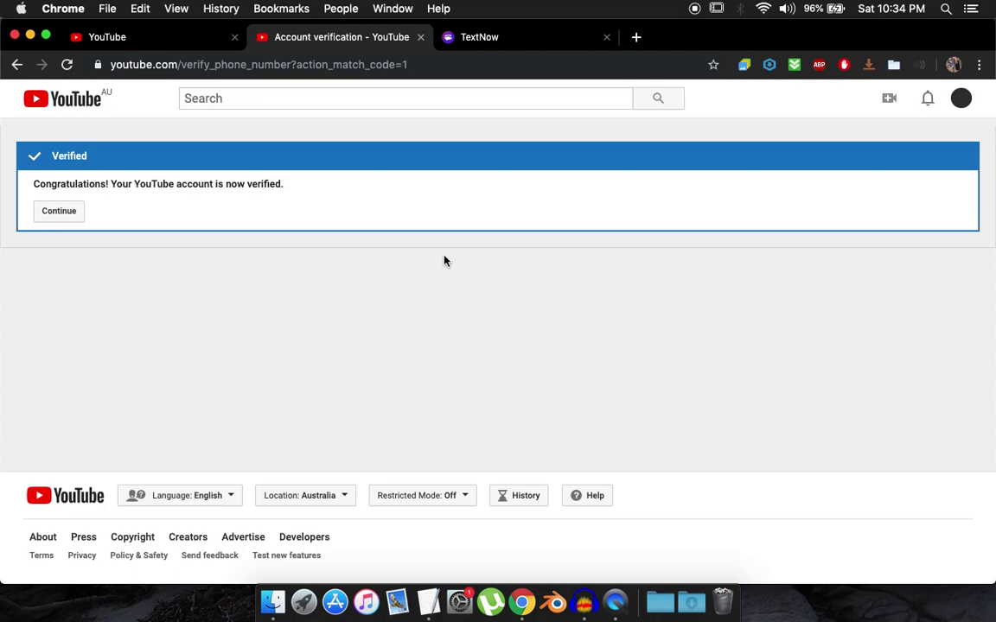
left_click(489, 42)
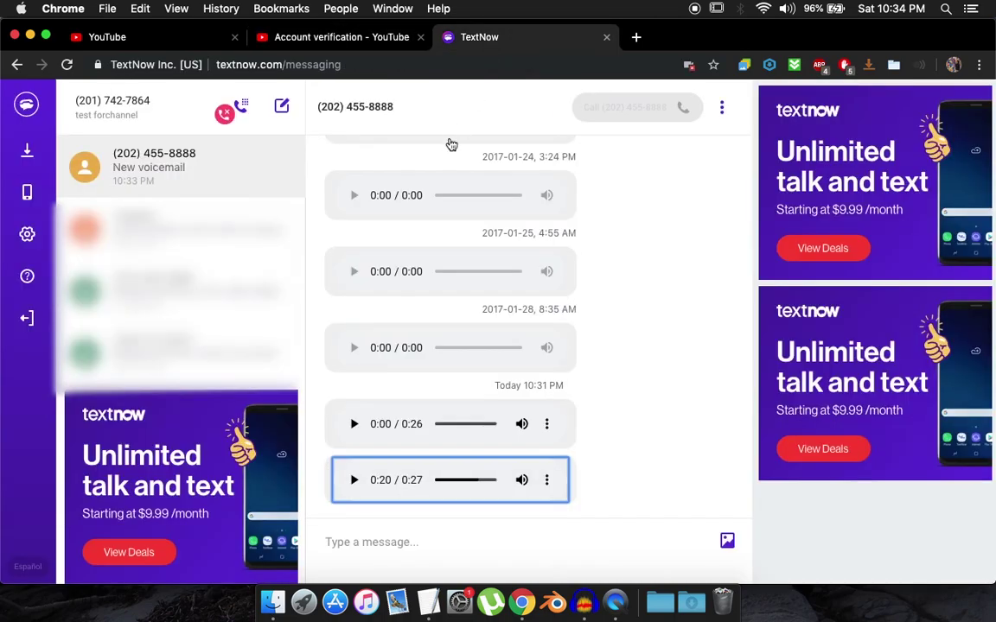
left_click(380, 39)
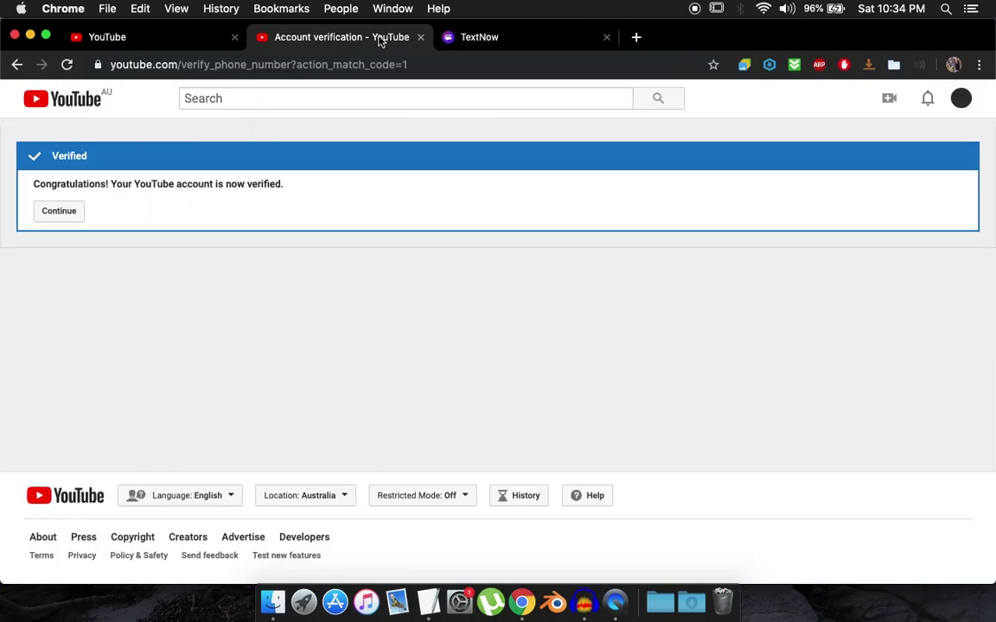